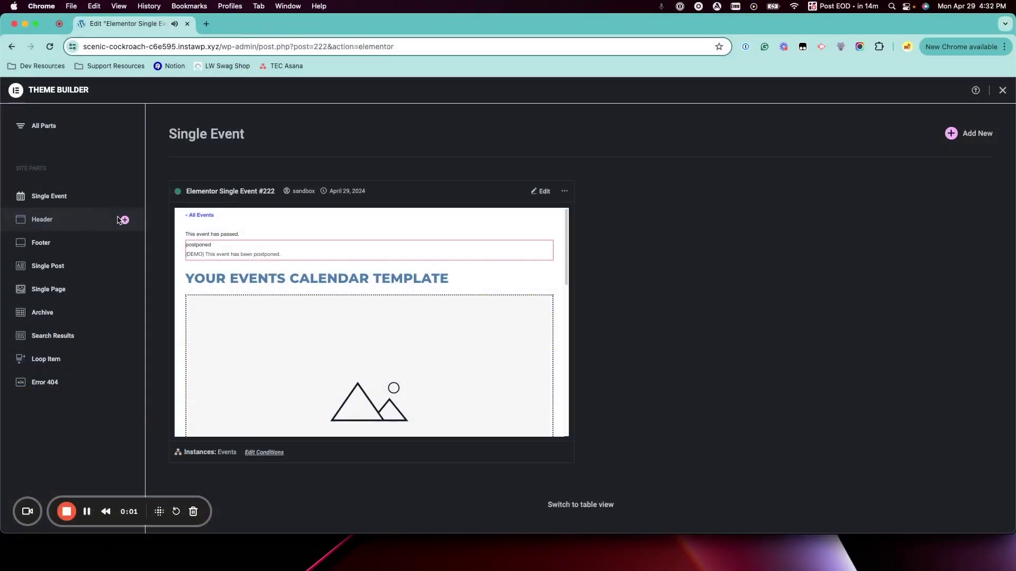
Step: Show the Single Event templates and start a new single-event template
click(95, 198)
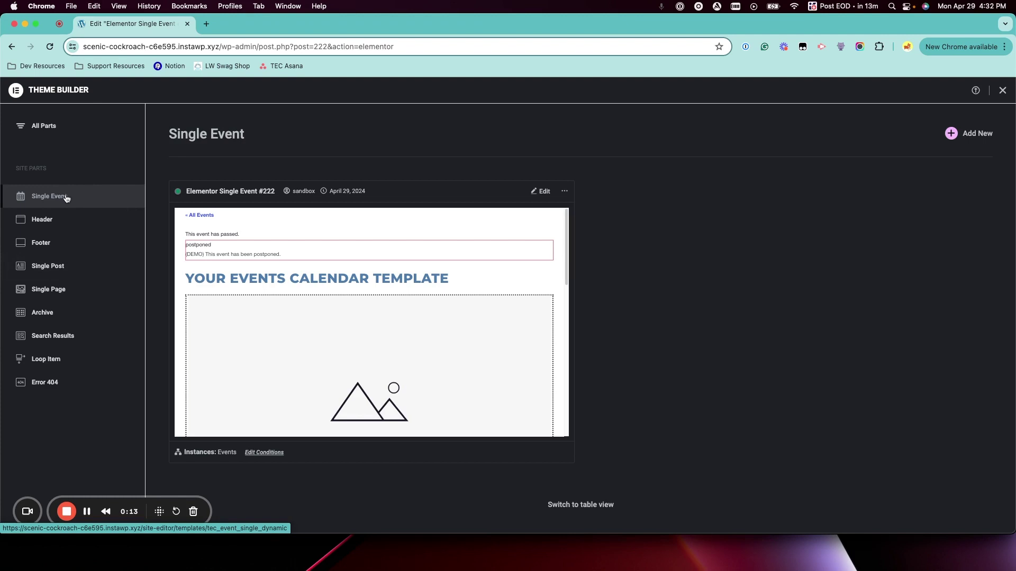
click(970, 134)
Step: Leave the page, then insert saved template Single Event #222 and apply its settings
click(539, 216)
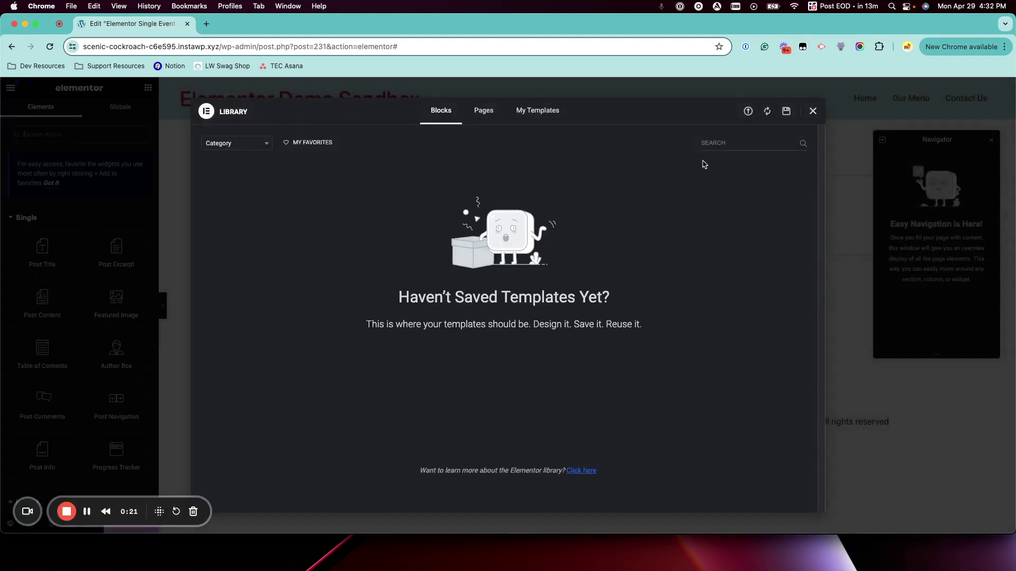
click(543, 111)
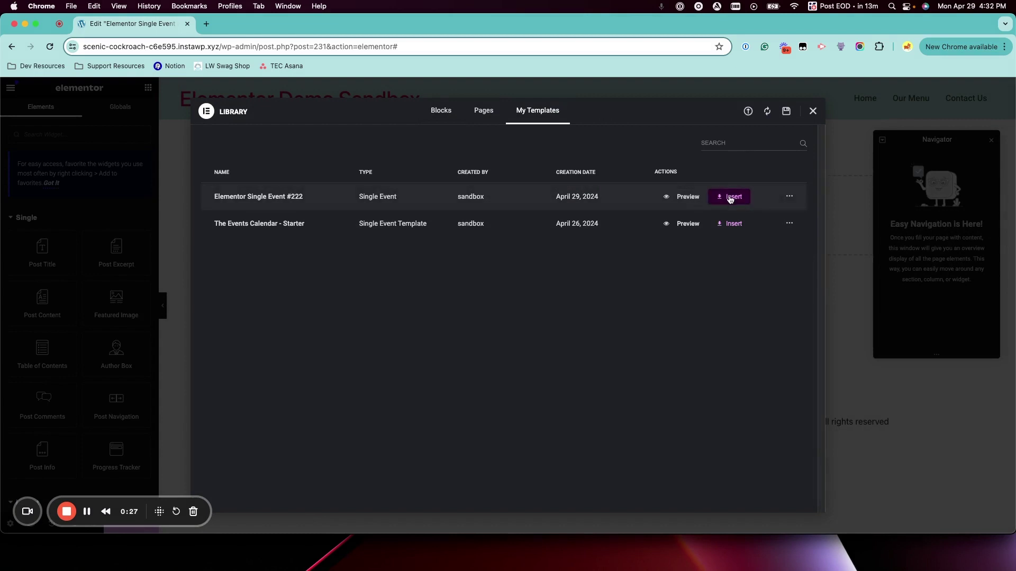
click(731, 225)
click(585, 332)
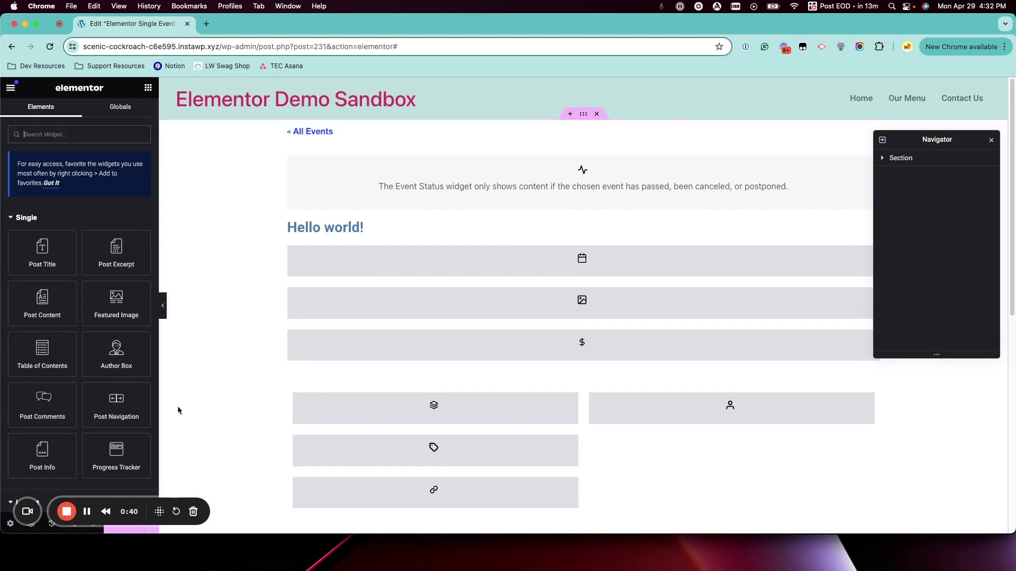
click(345, 235)
Step: Give the Event Title the green Accent colour and uppercase Section Text typography
click(76, 113)
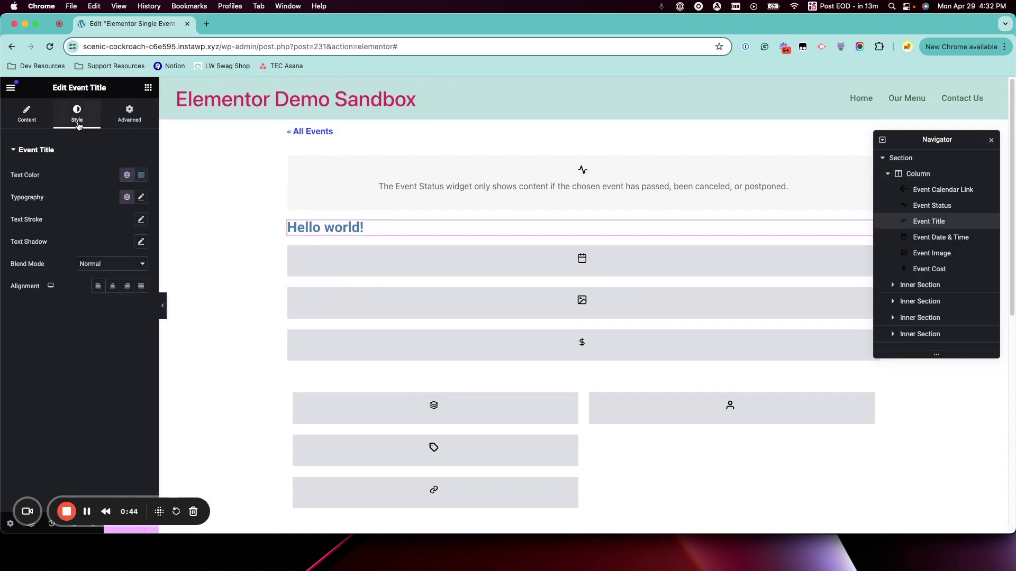
click(127, 175)
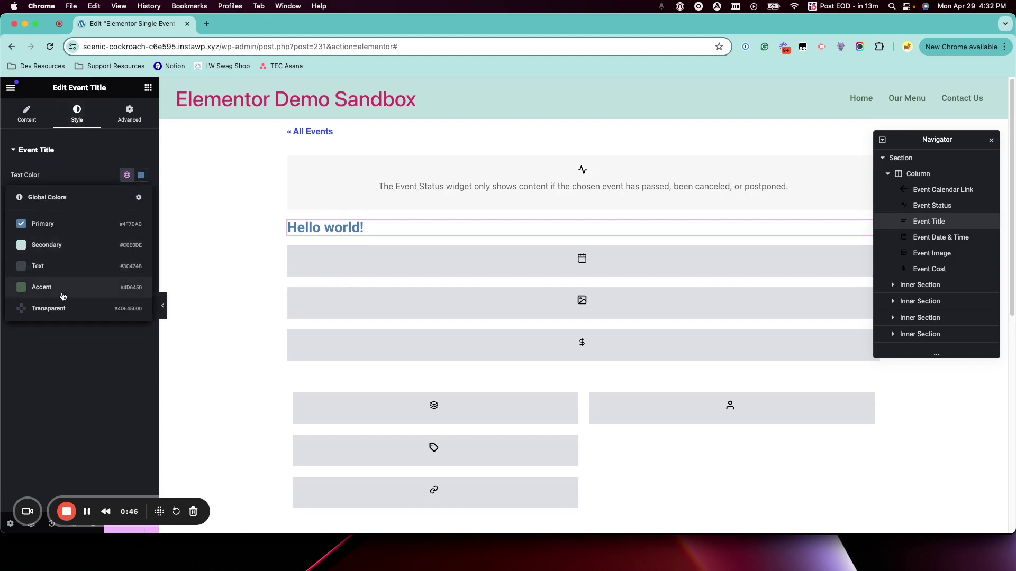
click(62, 287)
click(126, 197)
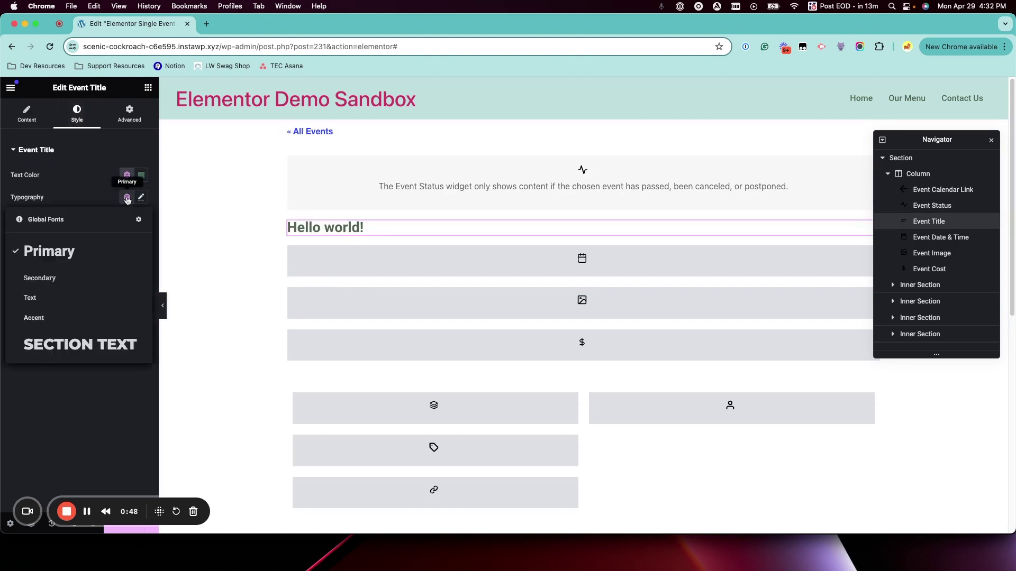
click(101, 359)
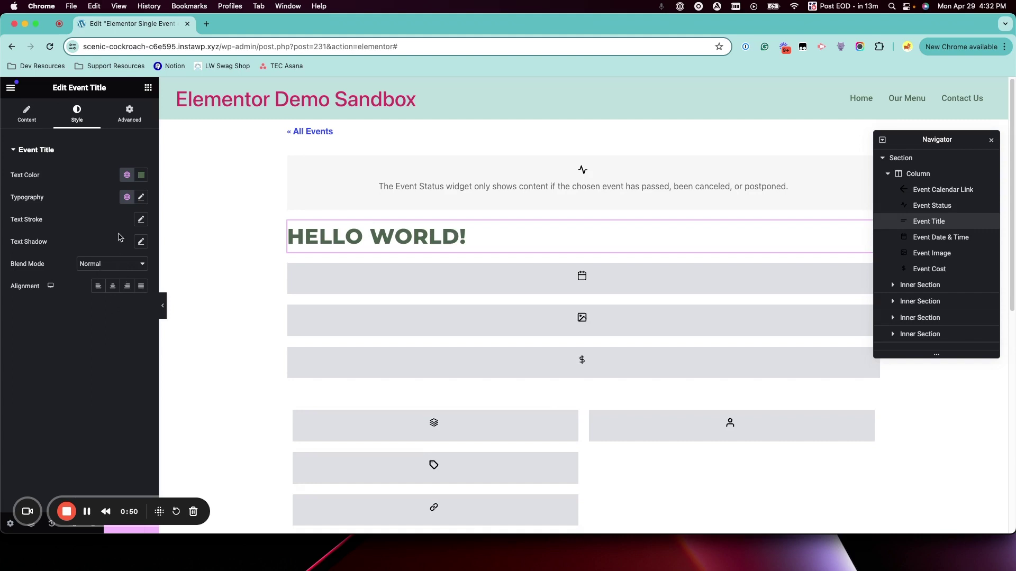
Step: Set the Event Date & Time text colour to the global Secondary colour
click(405, 289)
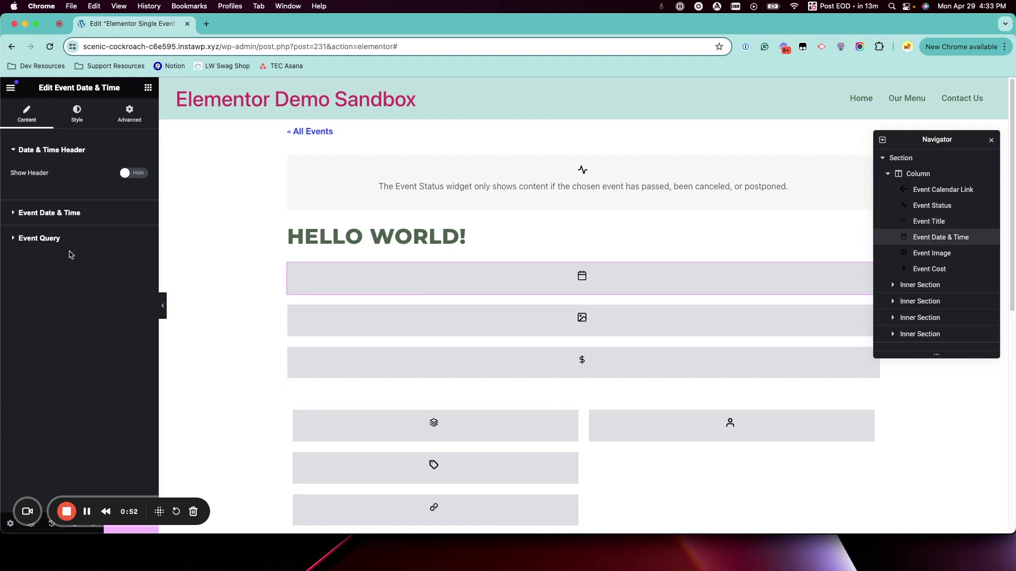
click(75, 112)
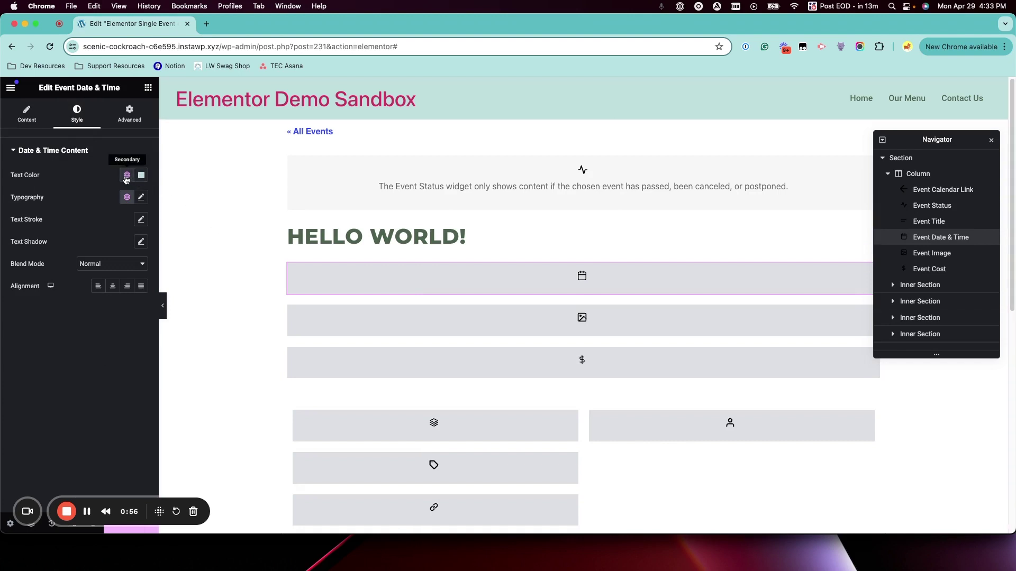
click(126, 175)
click(82, 241)
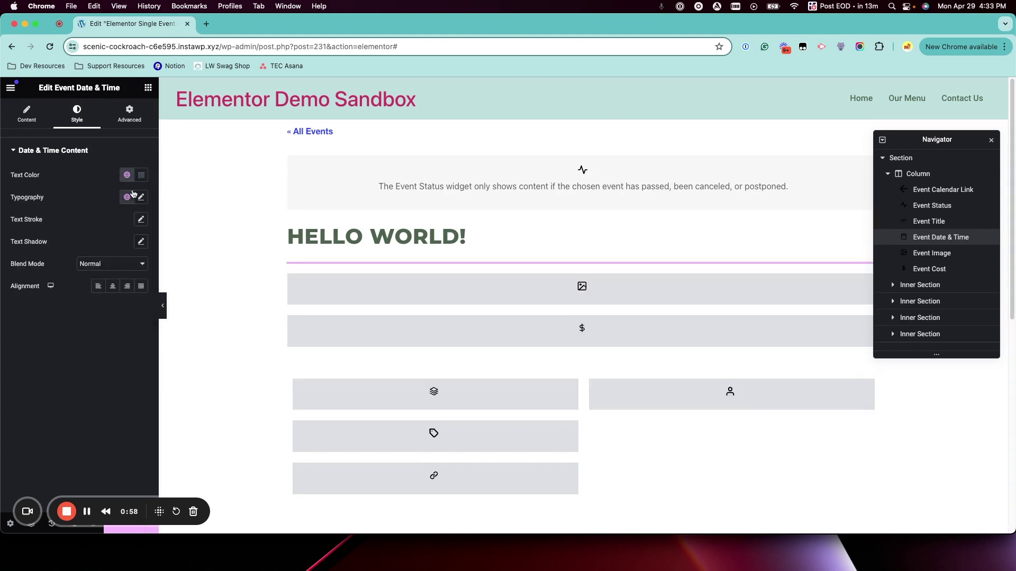
click(126, 197)
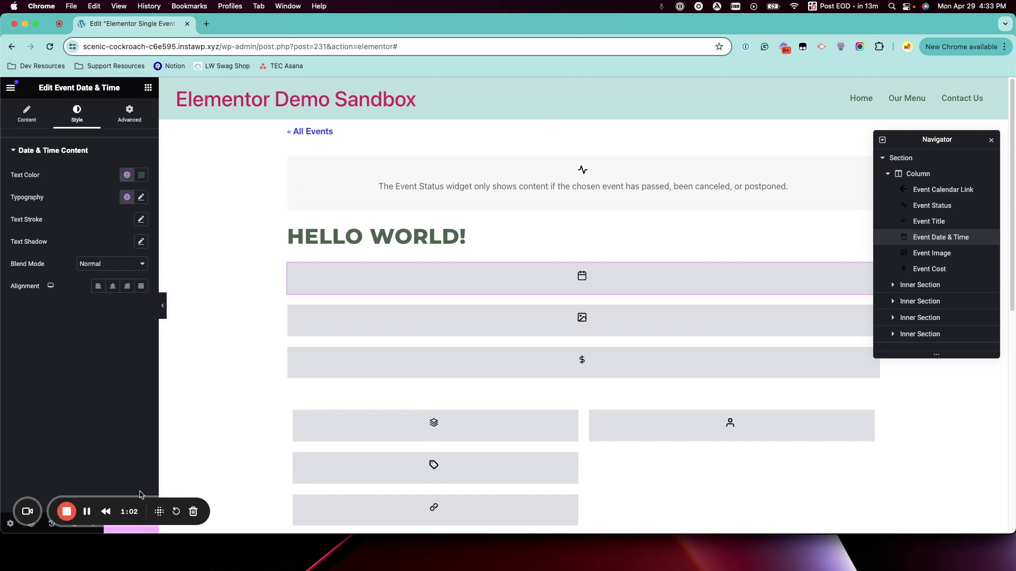
Step: Publish the template with a display condition for the 'test' event category
click(123, 523)
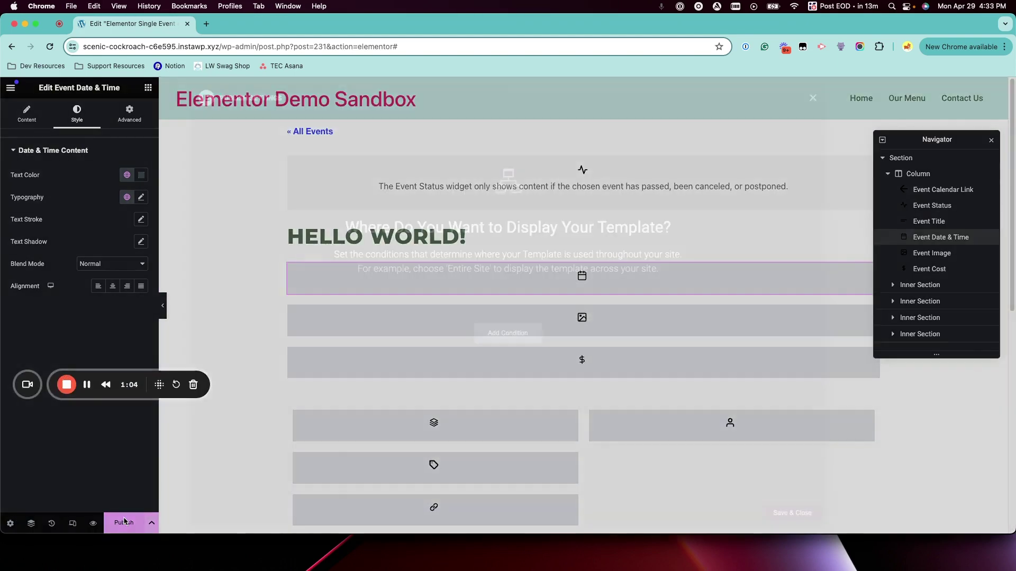
click(479, 347)
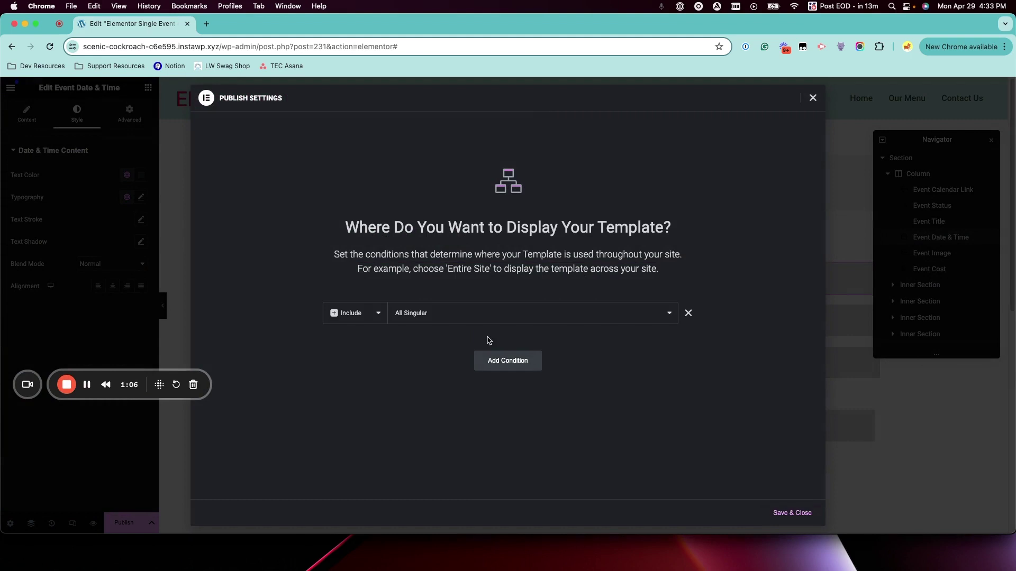
click(413, 314)
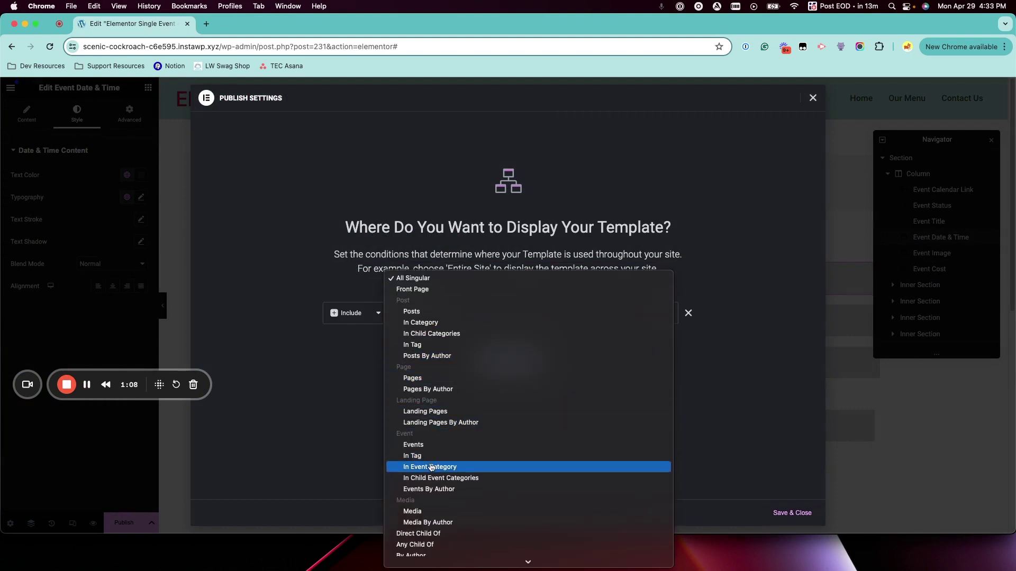
click(431, 469)
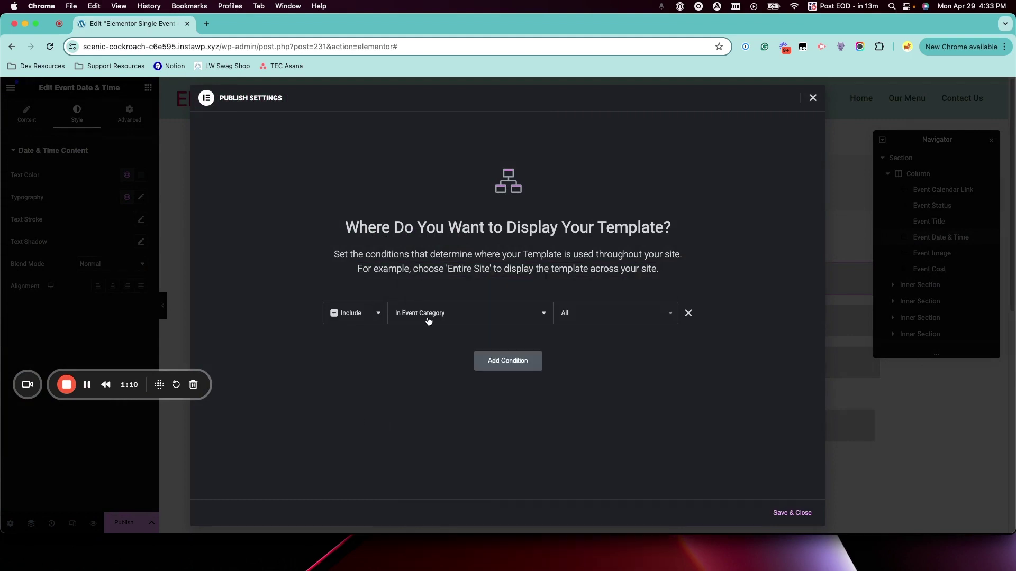
click(571, 321)
text(test)
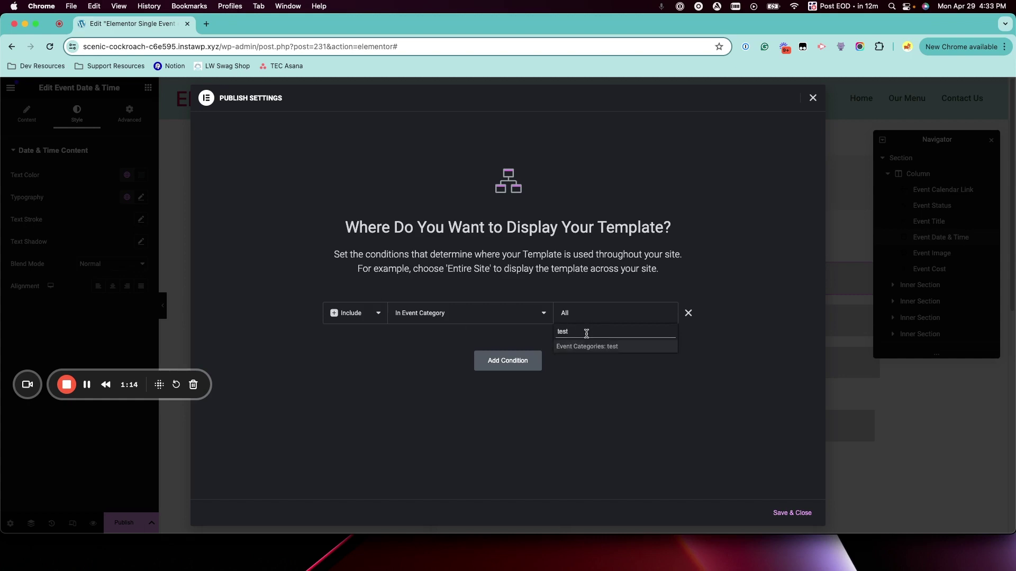
click(590, 349)
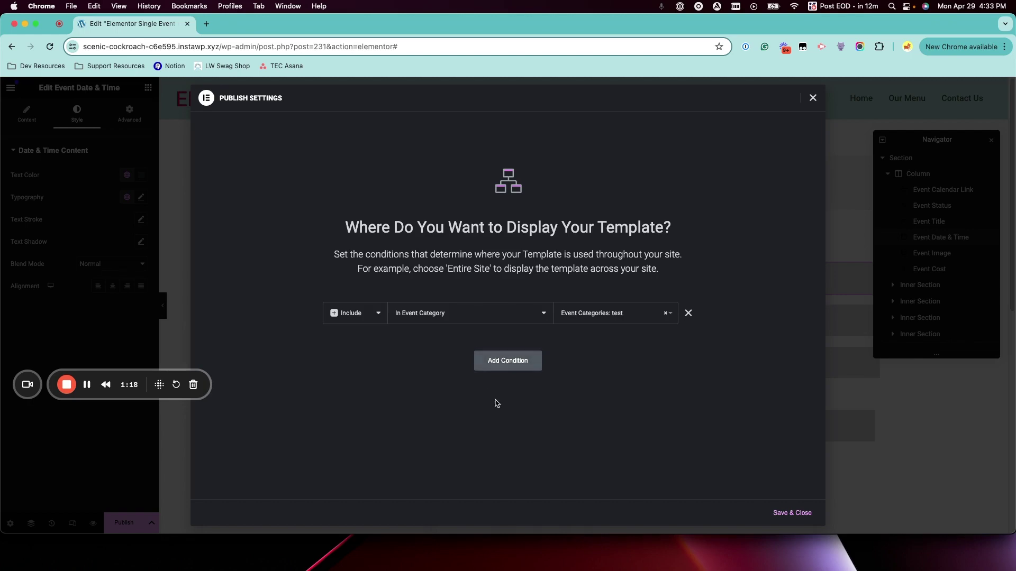
click(785, 514)
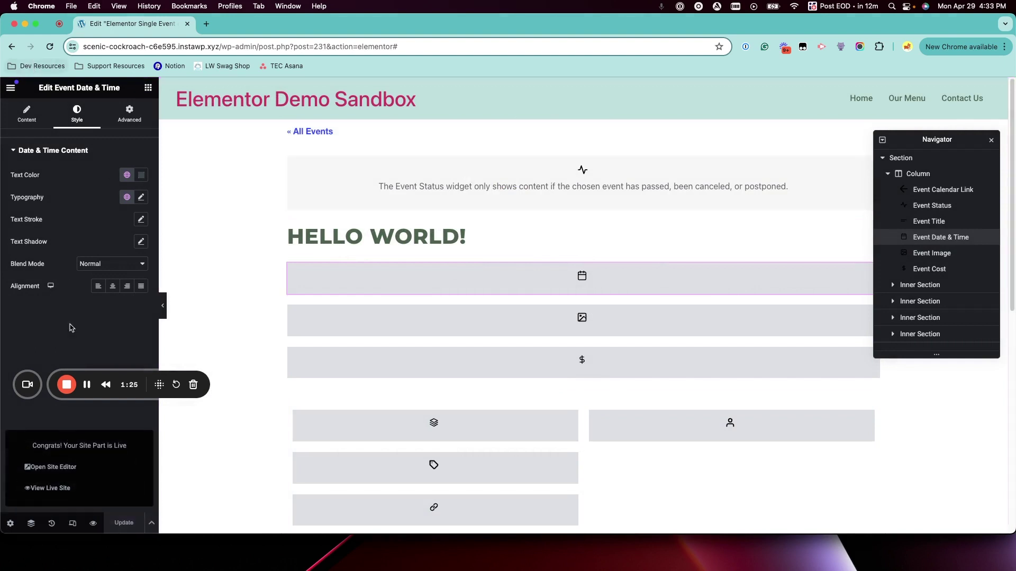
Step: Exit the Elementor editor to the WordPress dashboard and go to Events
click(50, 488)
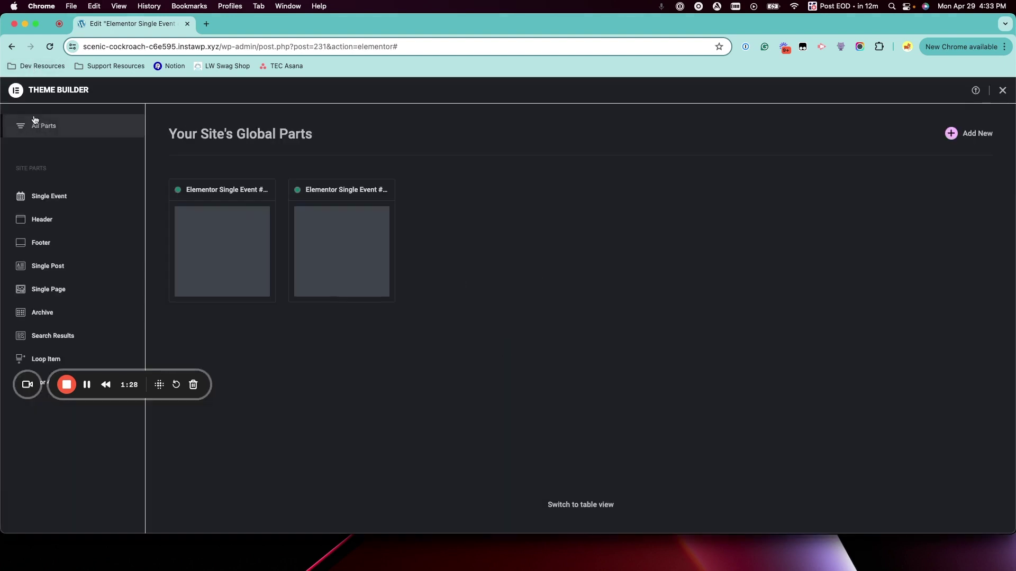
click(1006, 92)
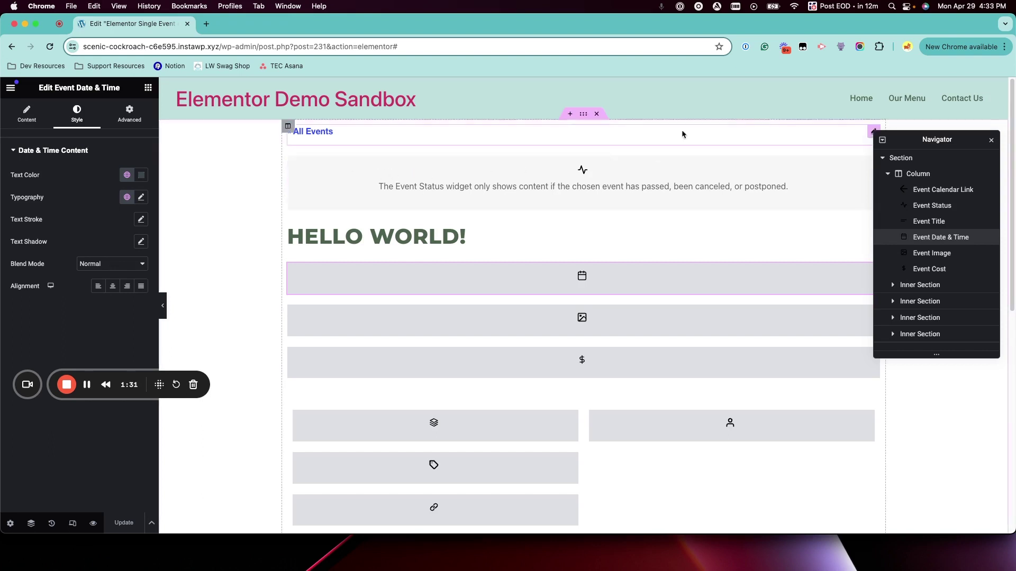
click(10, 88)
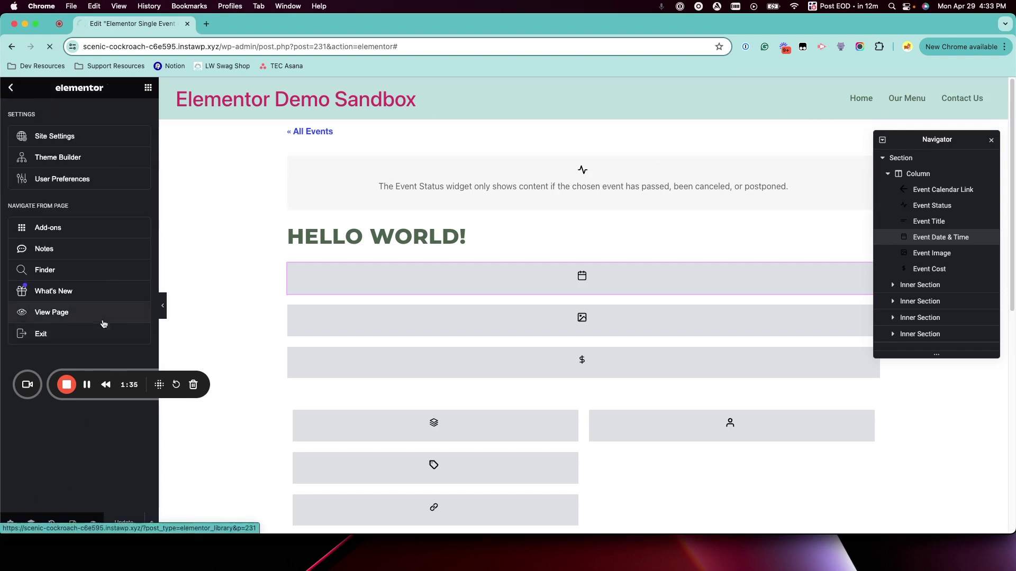
click(102, 332)
mouse_move(30, 151)
click(50, 191)
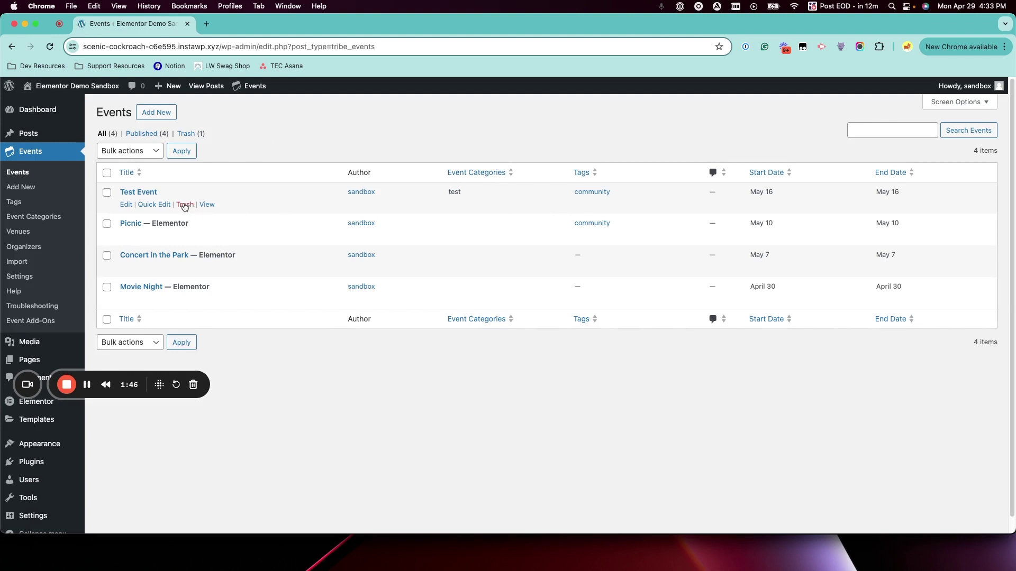
Step: Open the Test Event page in a new browser tab
right_click(205, 204)
click(234, 213)
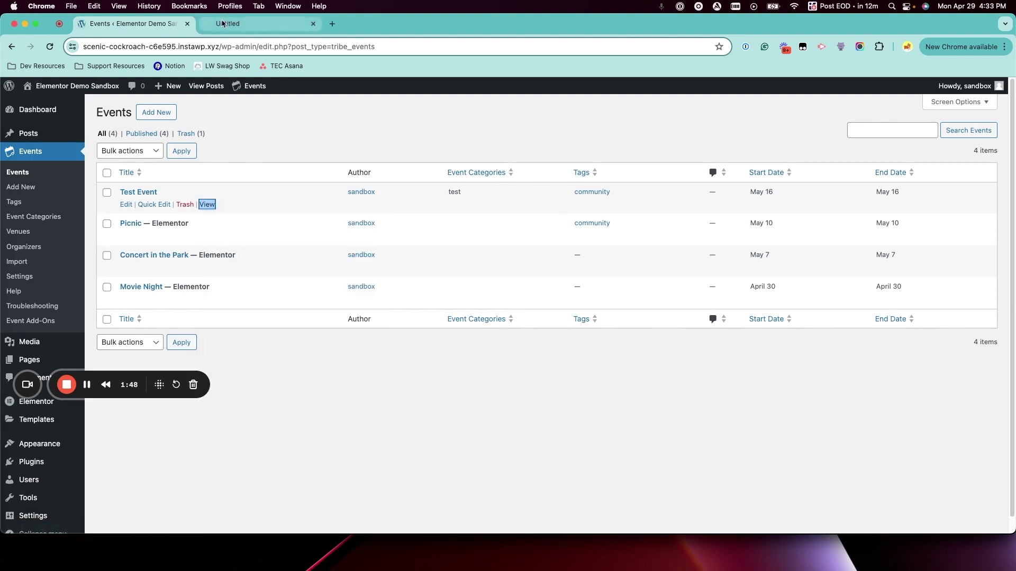
click(227, 24)
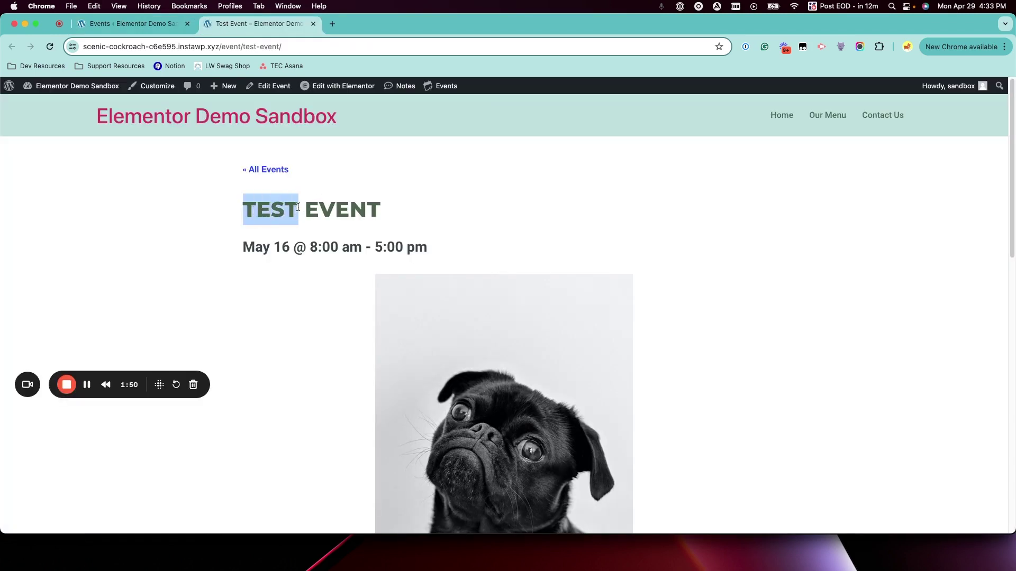
Step: Inspect the TEST EVENT heading and date line, then go back to the Events list
drag(244, 210, 381, 210)
drag(239, 251, 431, 243)
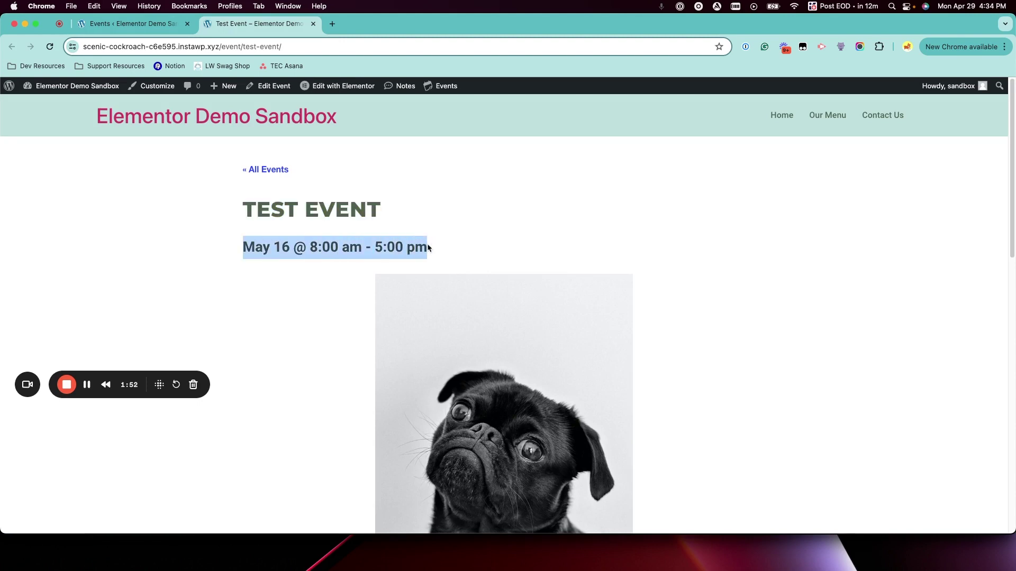
click(431, 243)
double_click(270, 211)
click(300, 211)
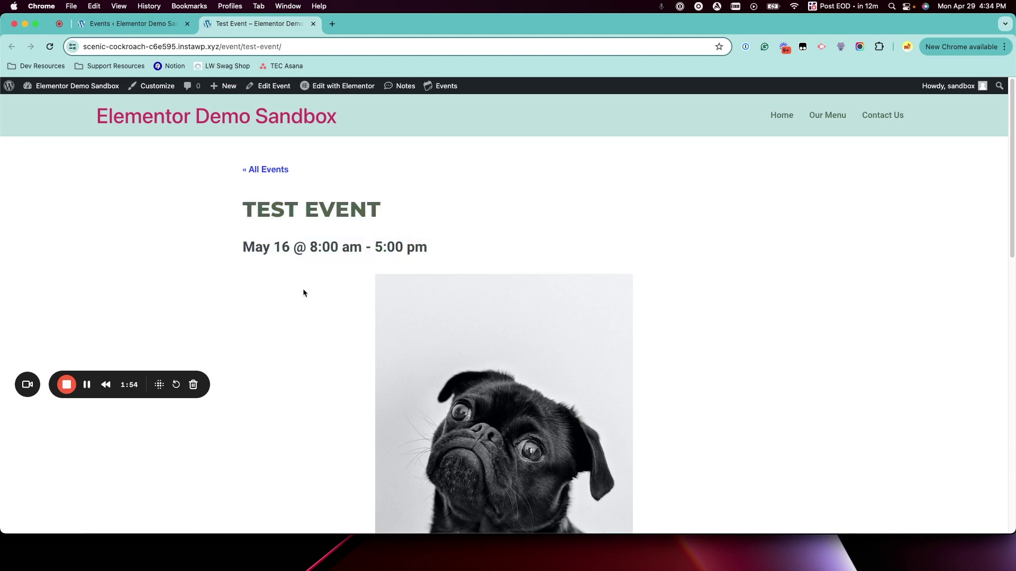
click(143, 23)
scroll(266, 210, down, 1)
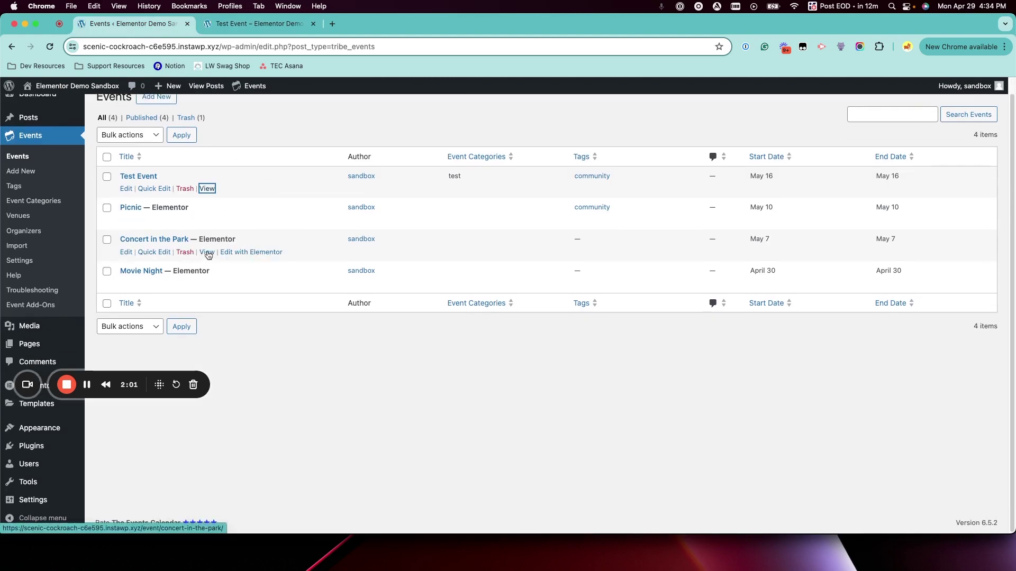
Step: Open Concert in the Park in a new tab and select its heading
right_click(208, 254)
click(222, 258)
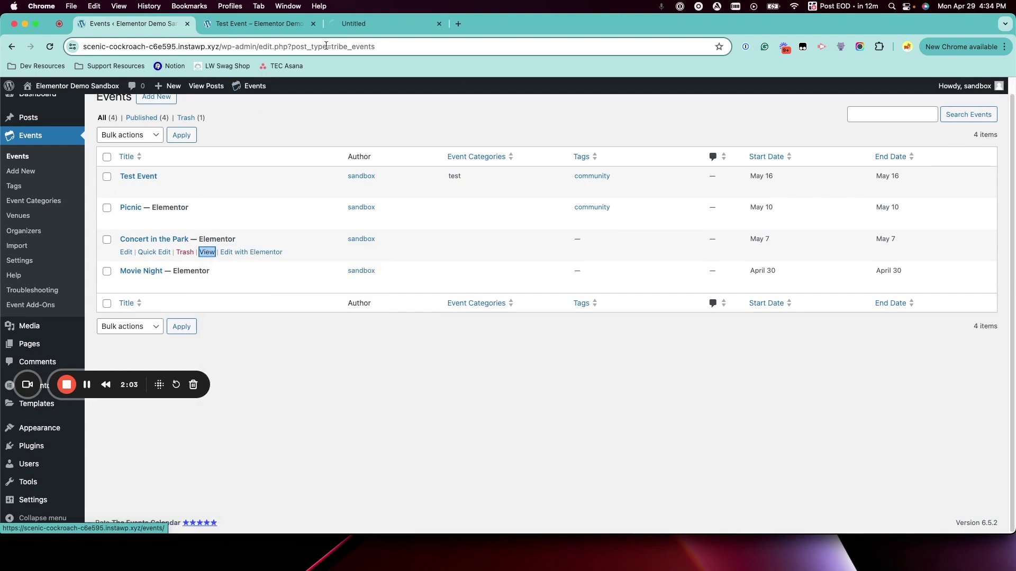
click(381, 24)
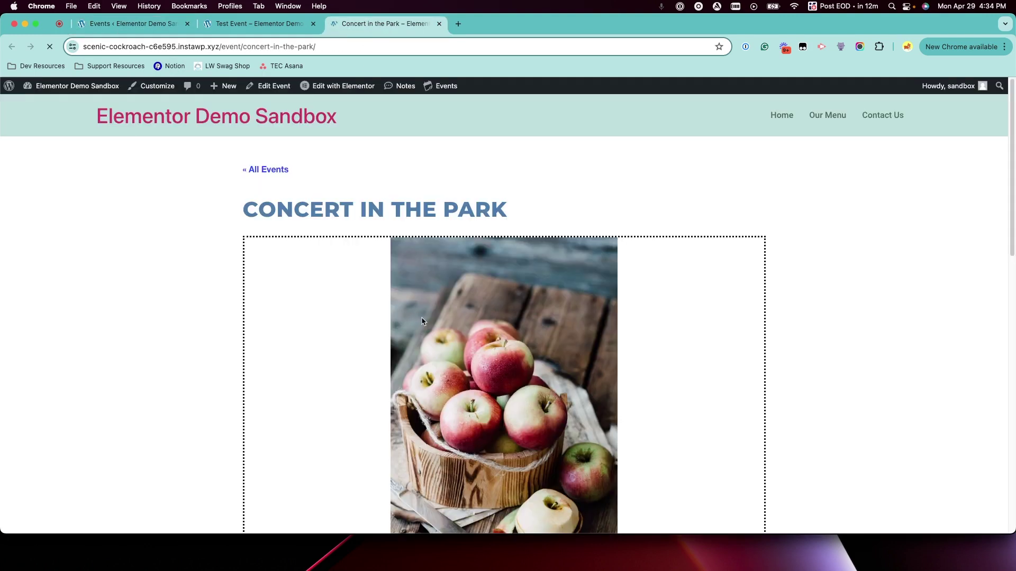
scroll(228, 174, down, 2)
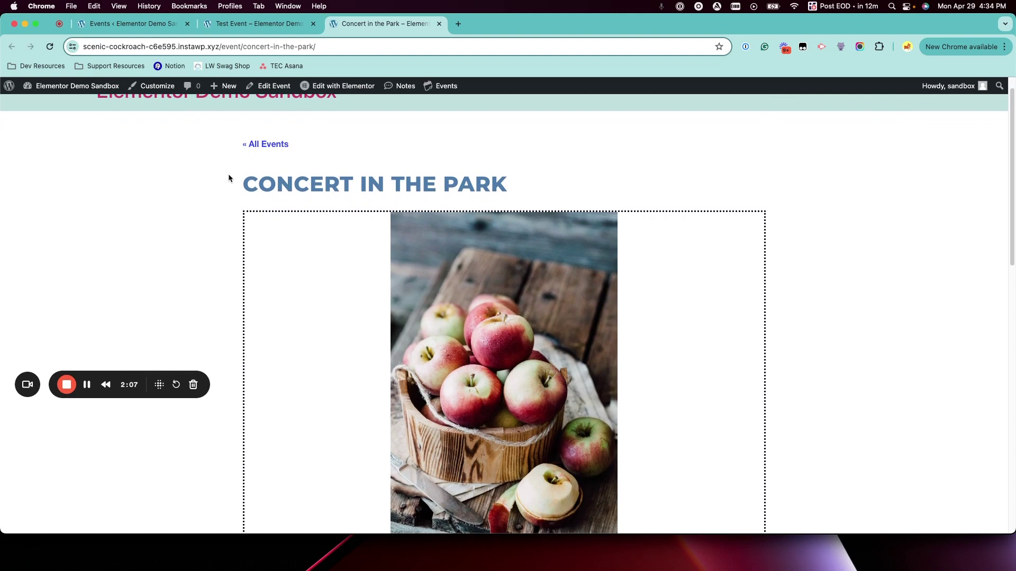
triple_click(247, 166)
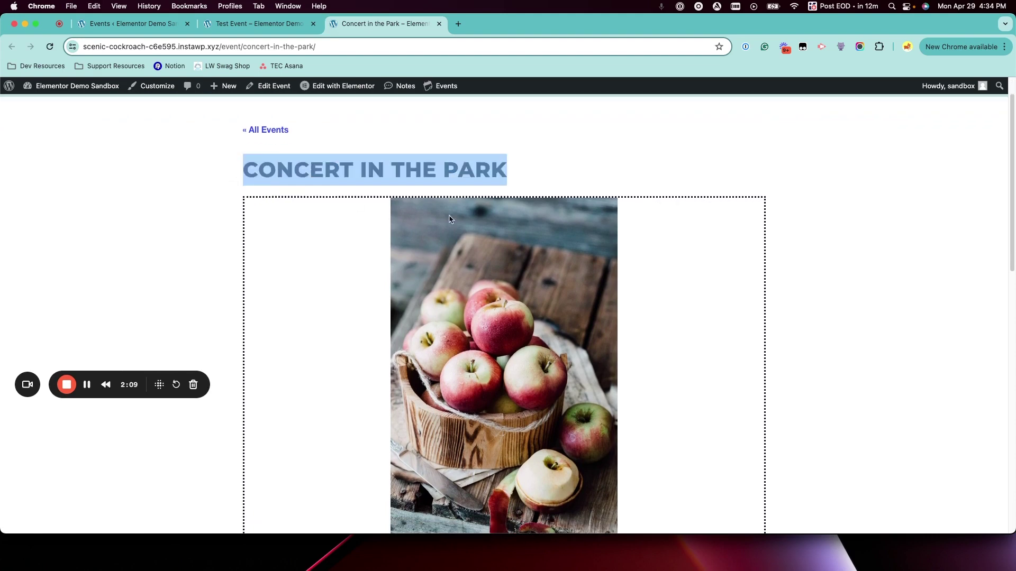
click(511, 186)
scroll(249, 211, down, 5)
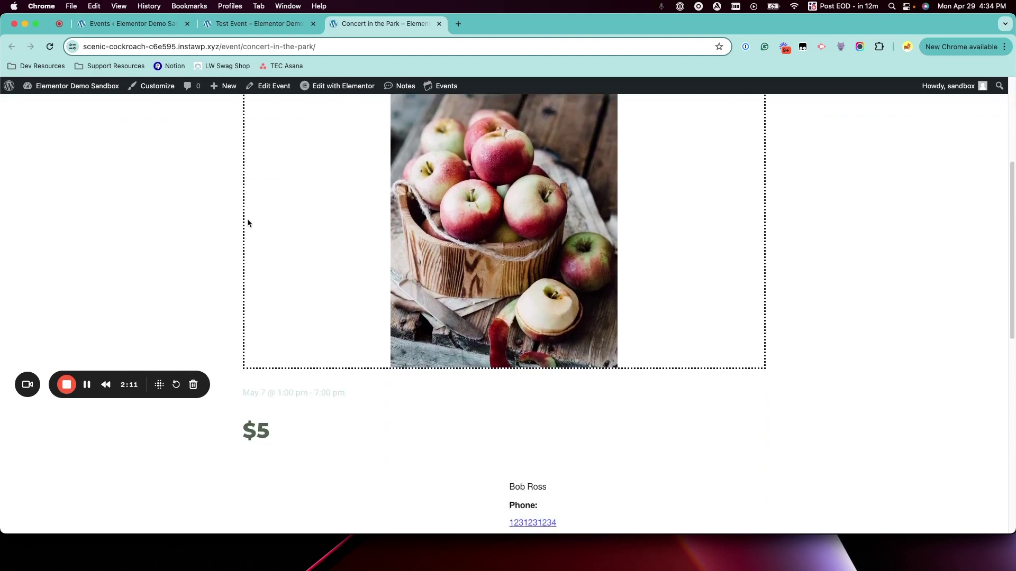
scroll(256, 270, down, 3)
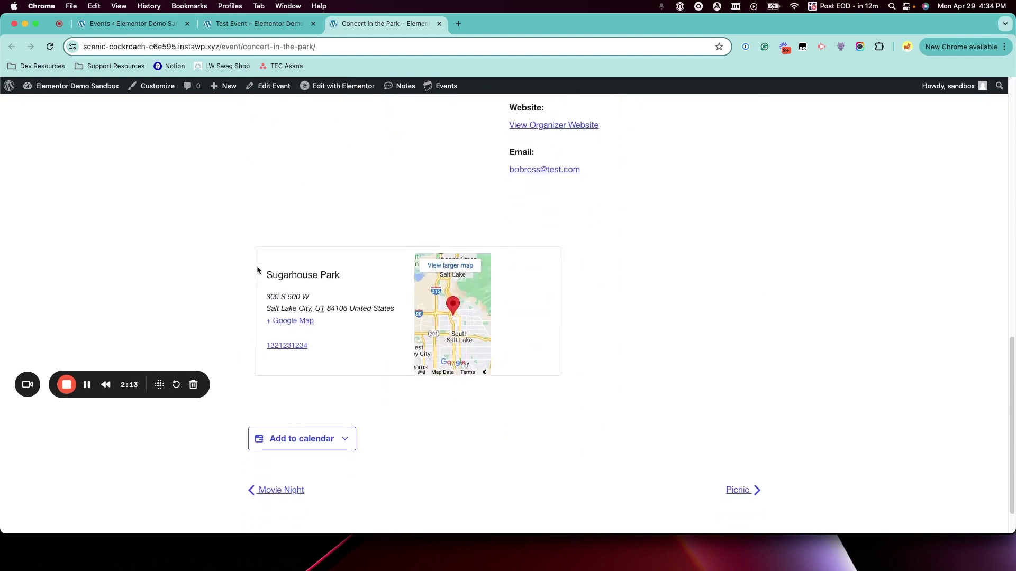
scroll(257, 270, up, 5)
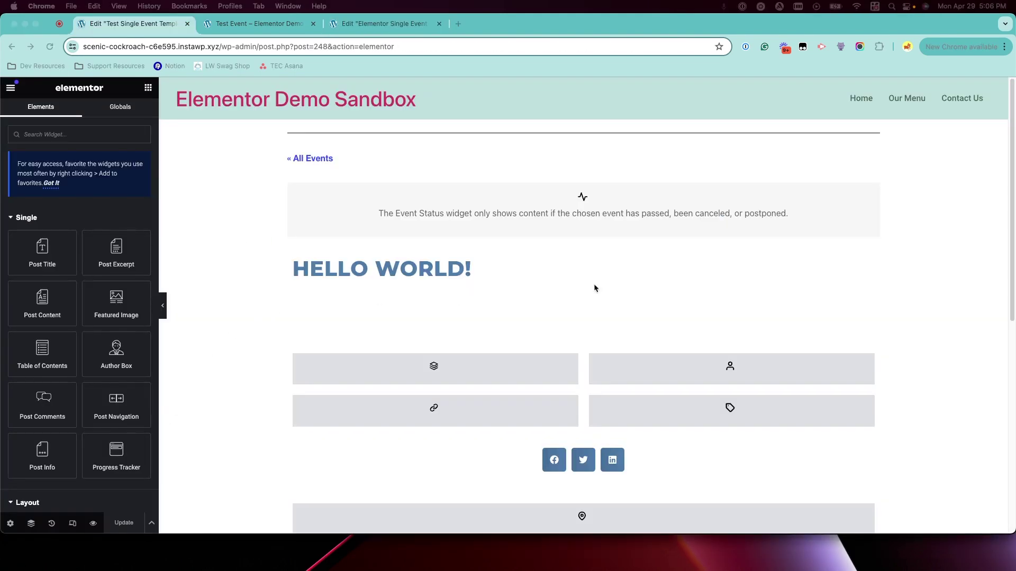
scroll(595, 288, down, 2)
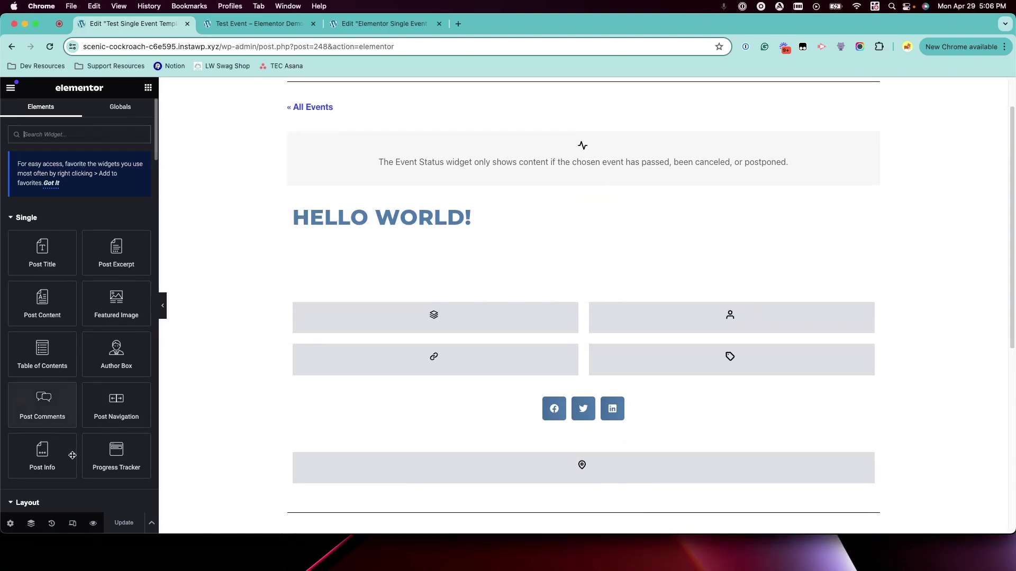
Step: Add a display condition for Events > Movie Night, then Save & Close
click(152, 527)
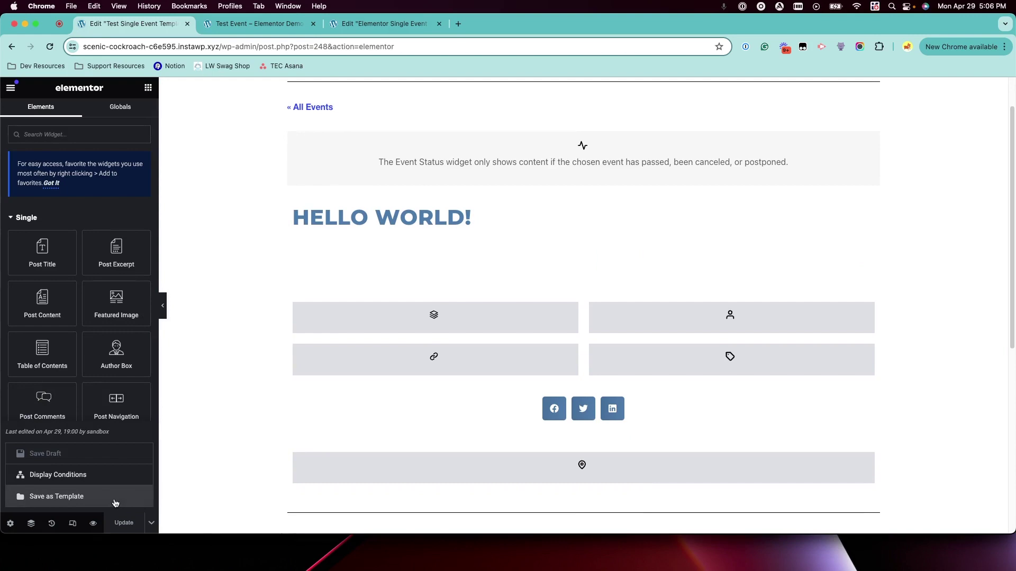
click(87, 475)
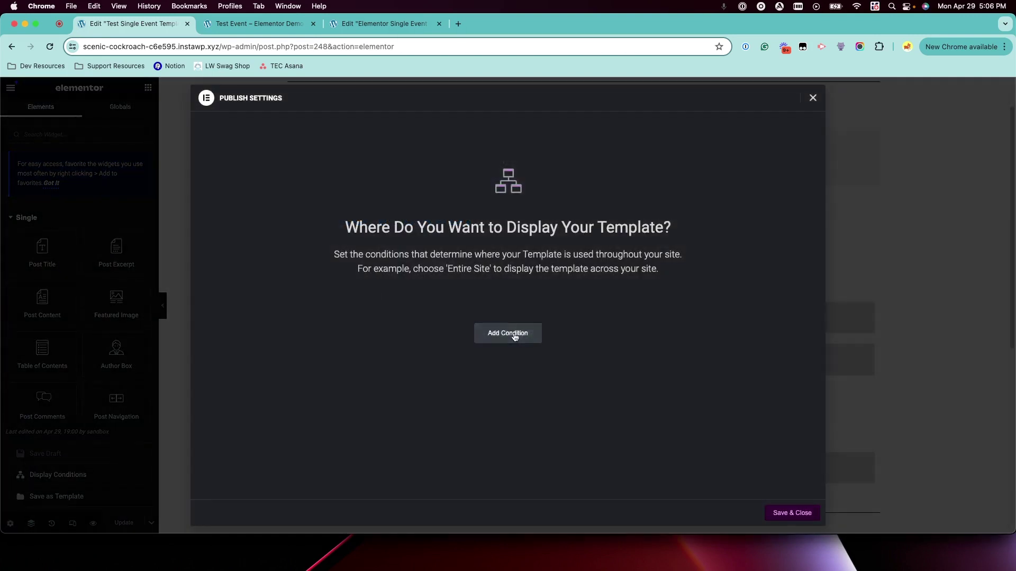
click(515, 335)
click(420, 316)
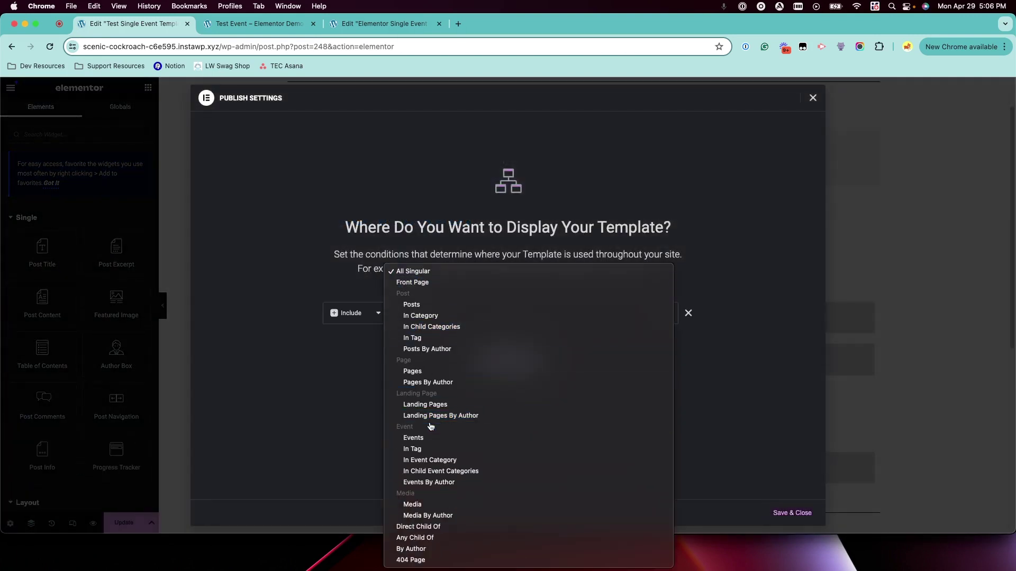
click(444, 437)
click(602, 316)
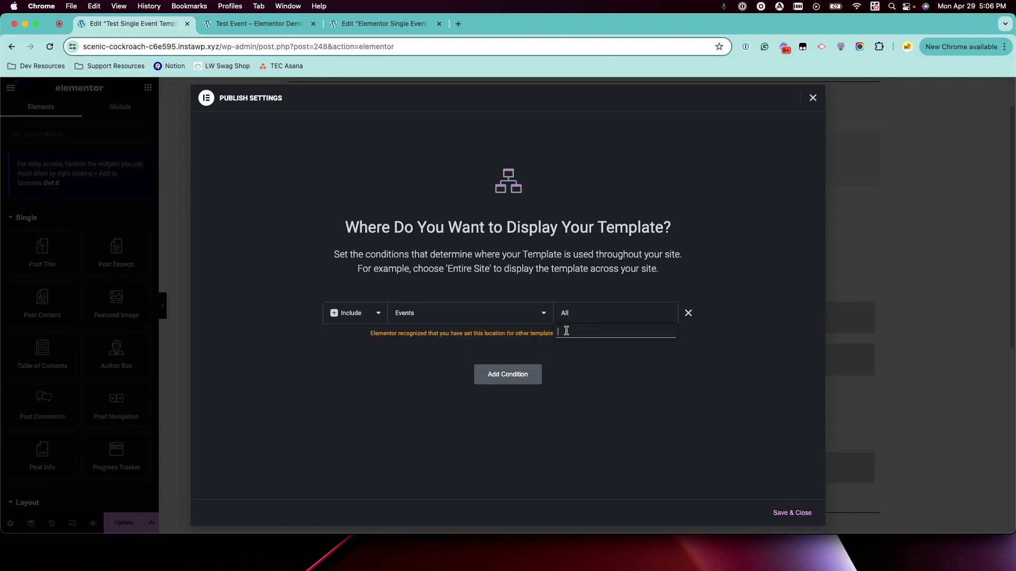
click(575, 359)
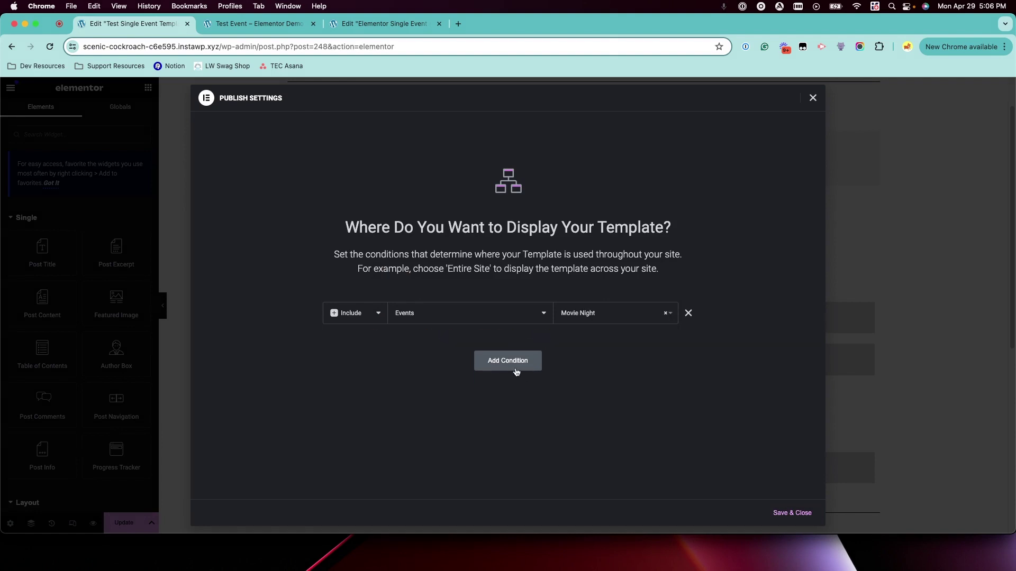
click(775, 514)
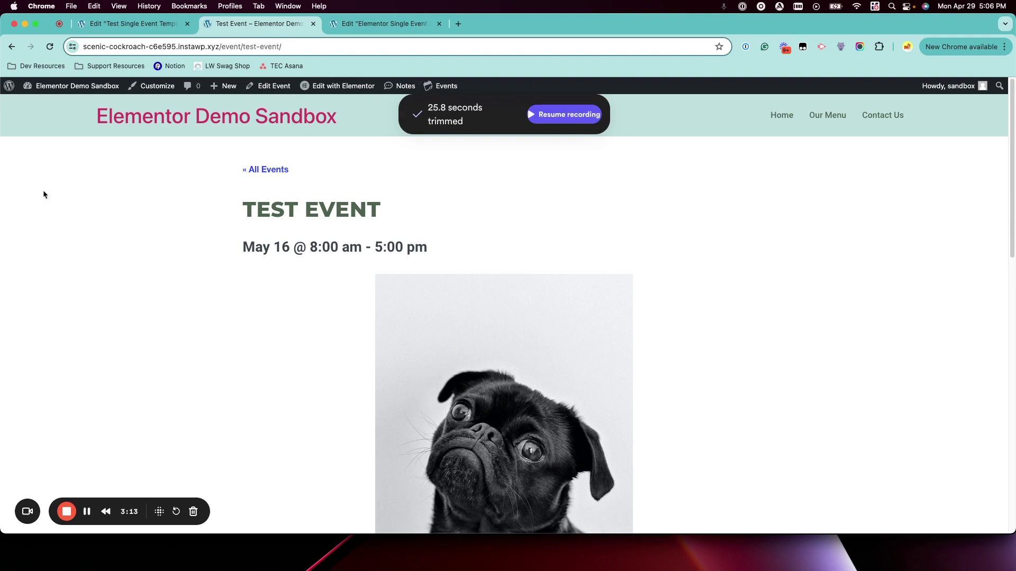
Step: Go to the WordPress dashboard and open the Events list
mouse_move(77, 86)
click(44, 104)
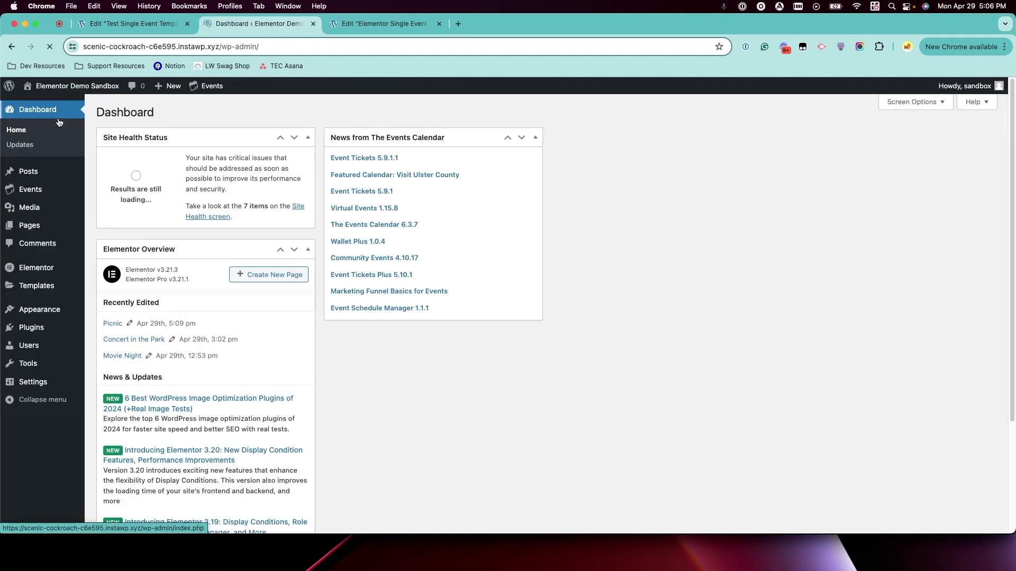
click(30, 189)
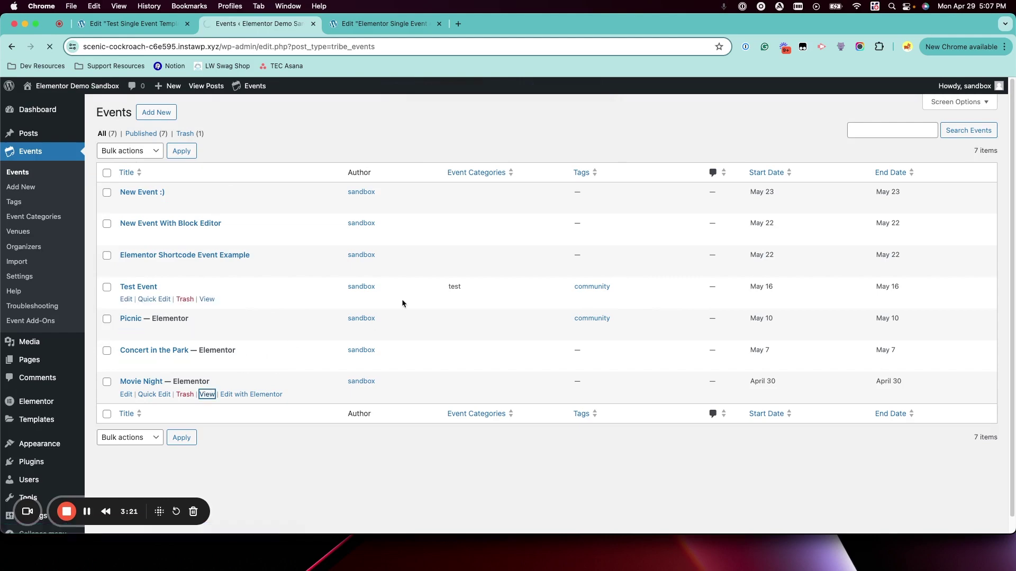
scroll(481, 334, down, 1)
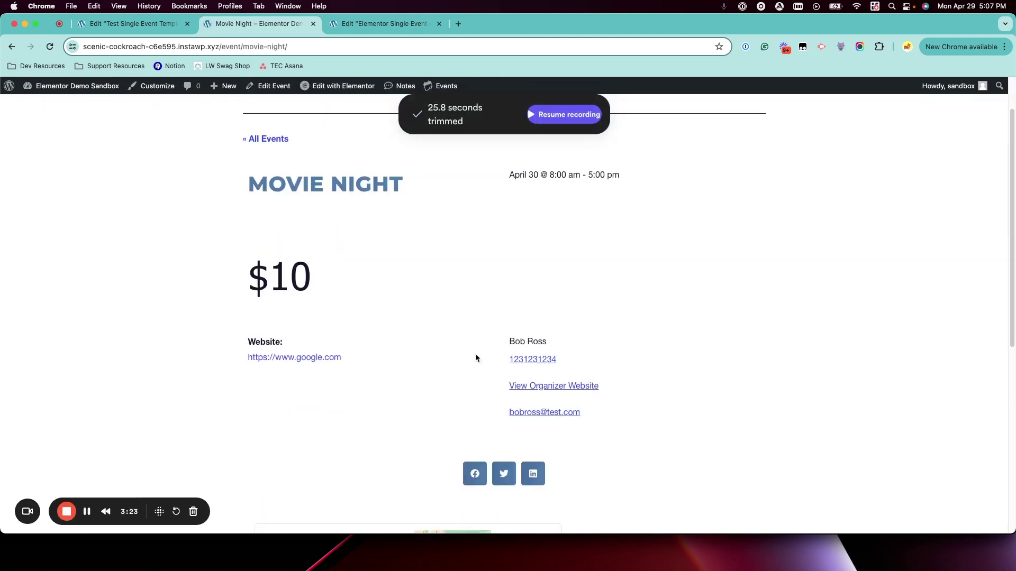
scroll(475, 358, down, 3)
scroll(475, 358, up, 4)
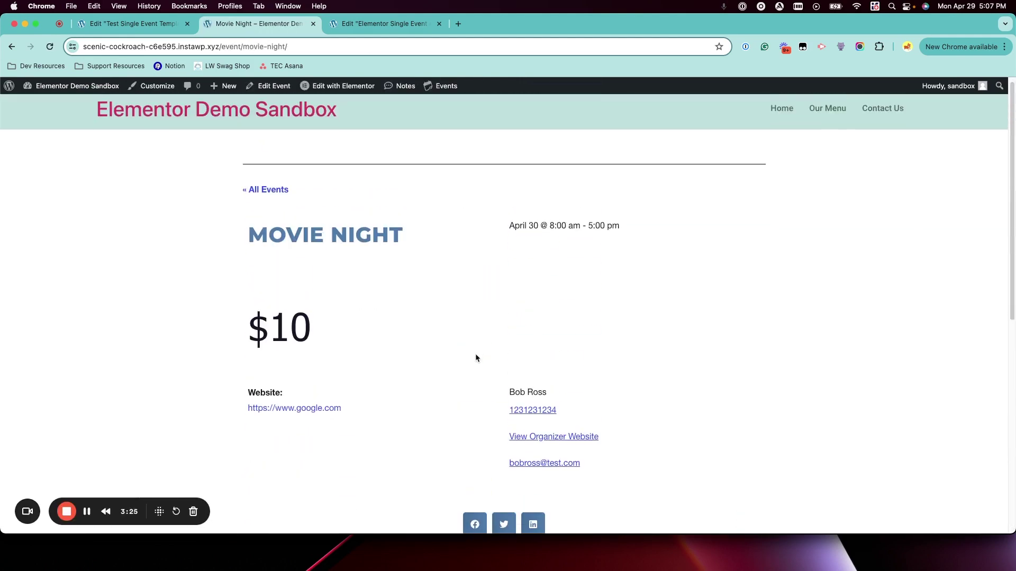